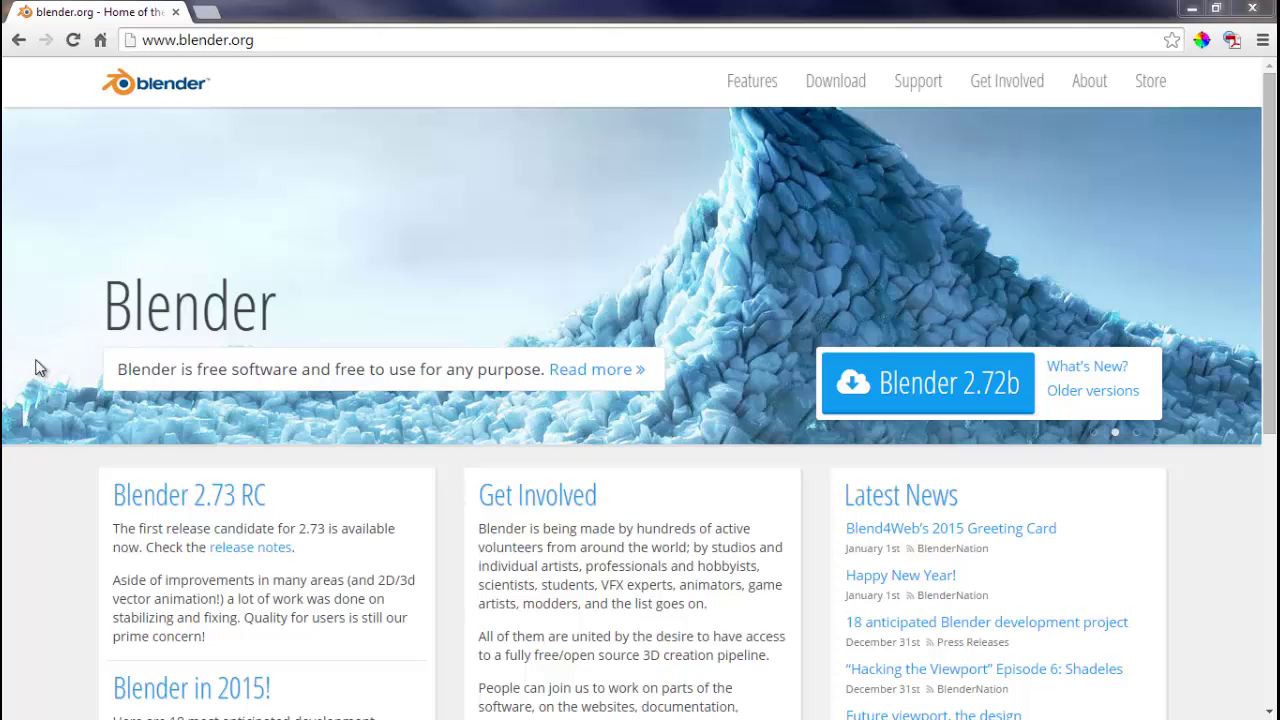
View the Blender download page on blender.org and return to the home page.
{"action": "left_click_drag", "start_coordinate": [256, 40], "coordinate": [143, 44]}
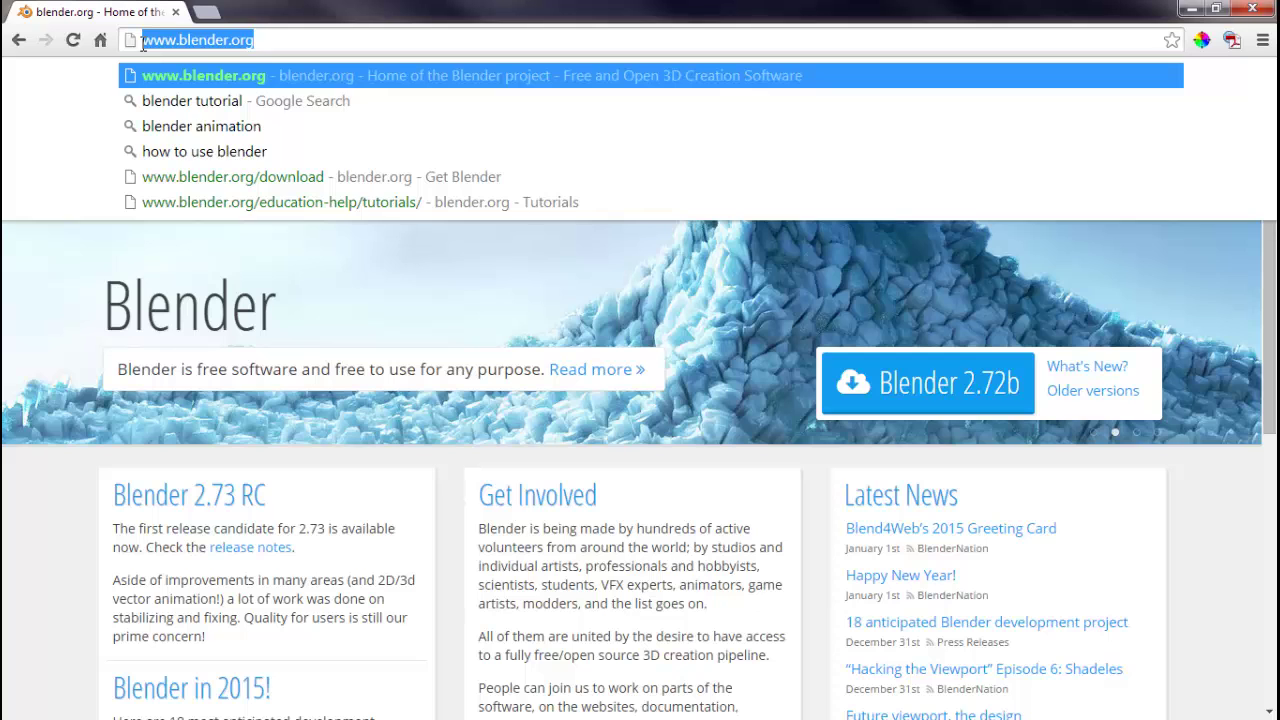
{"action": "left_click", "coordinate": [371, 277]}
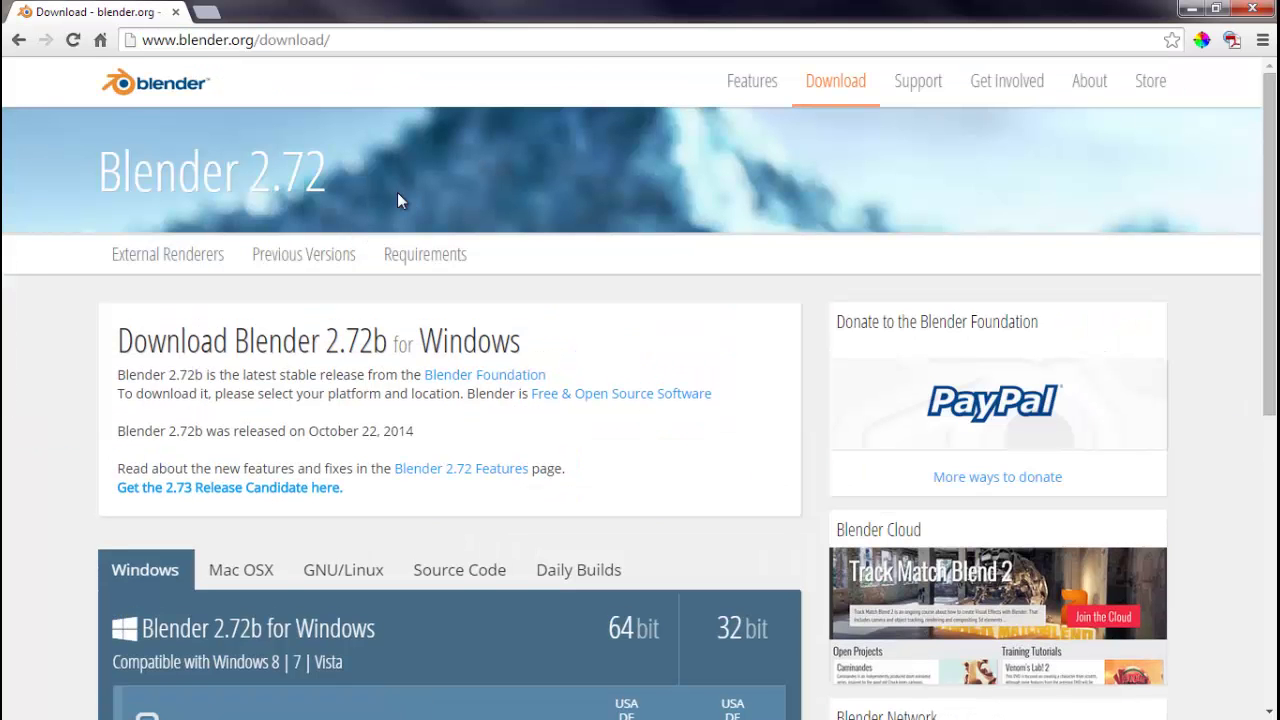
{"action": "left_click", "coordinate": [19, 40]}
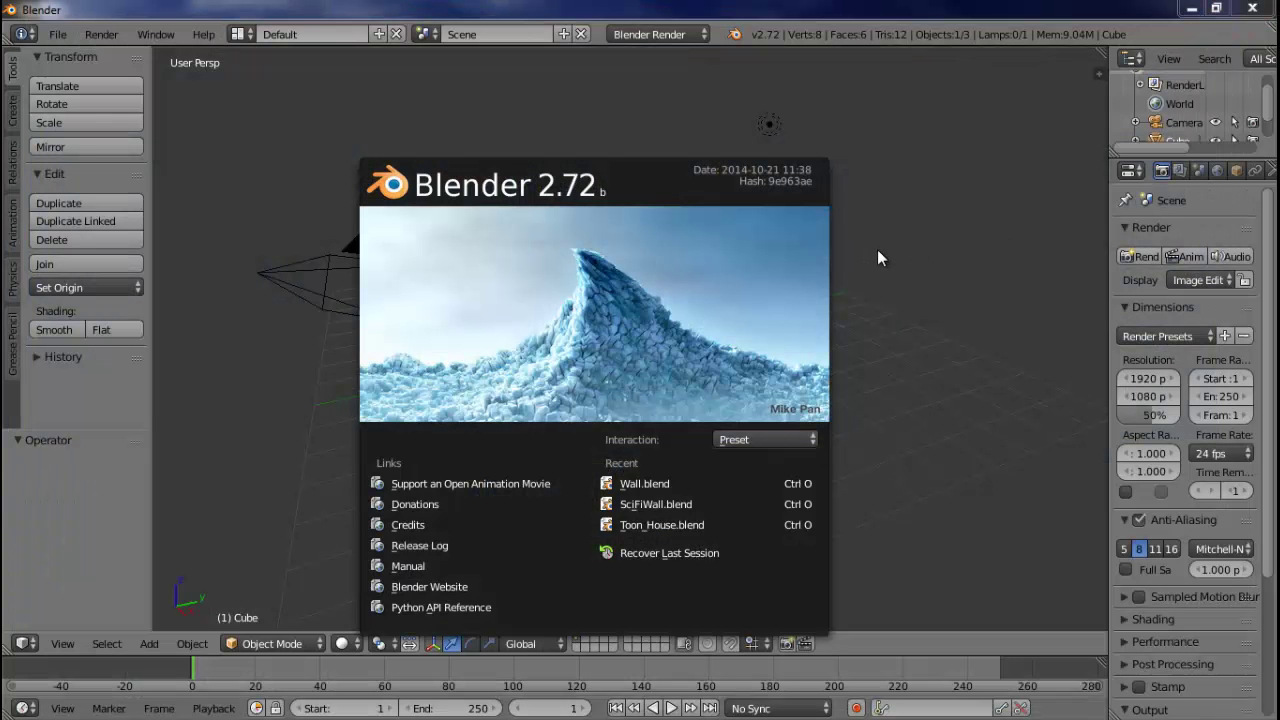
Switch to Blender, dismiss the splash screen, and enlarge the Outliner until all the scene objects fit.
{"action": "left_click", "coordinate": [928, 313]}
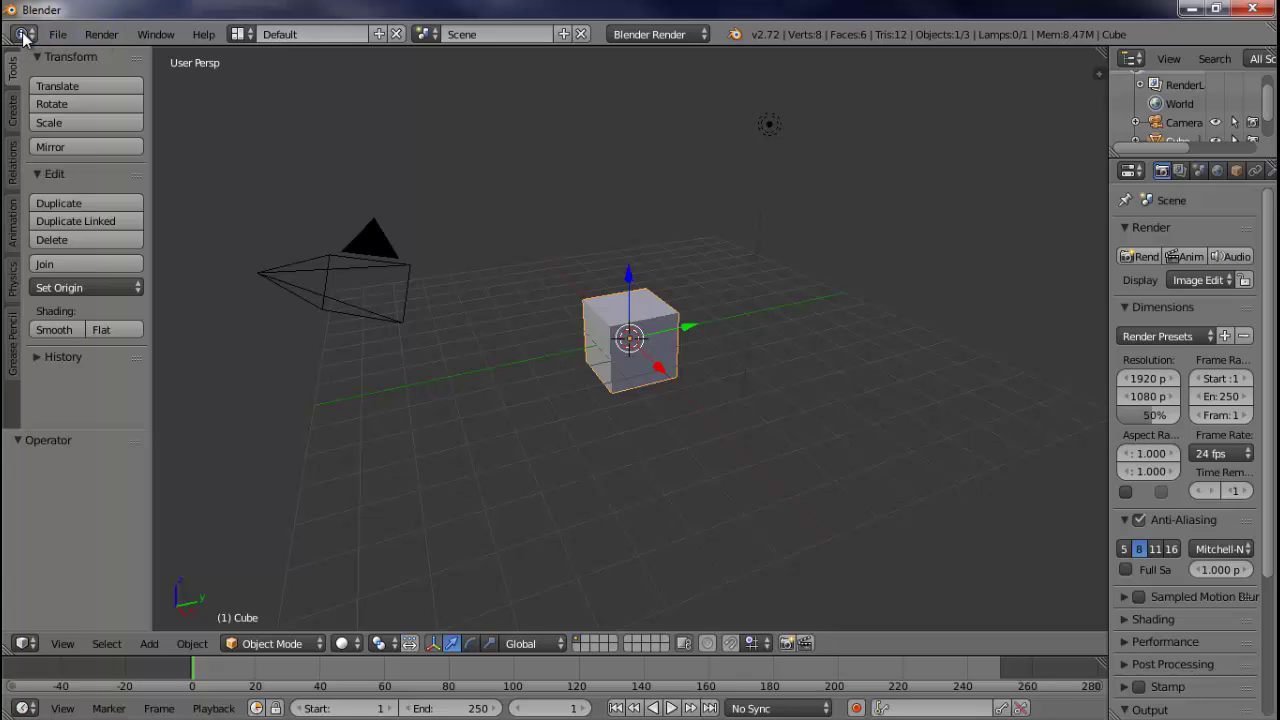
{"action": "left_click", "coordinate": [100, 34]}
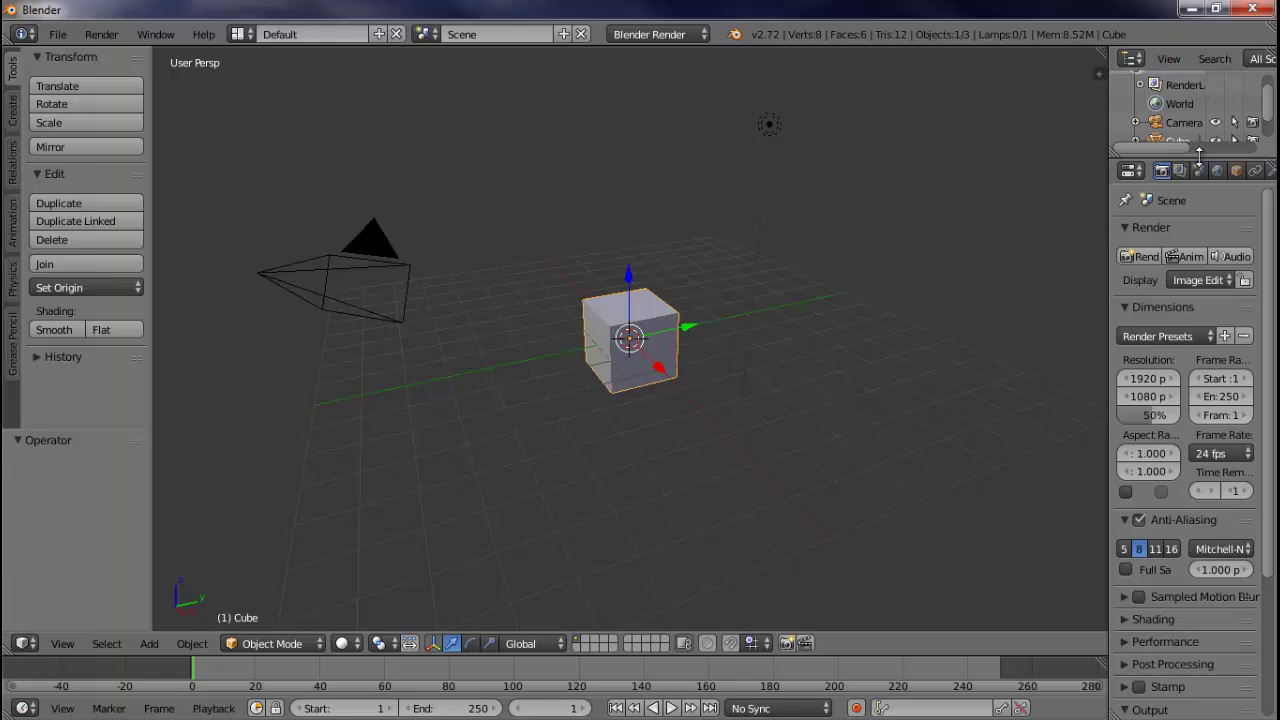
{"action": "left_click_drag", "start_coordinate": [1185, 156], "coordinate": [1204, 204]}
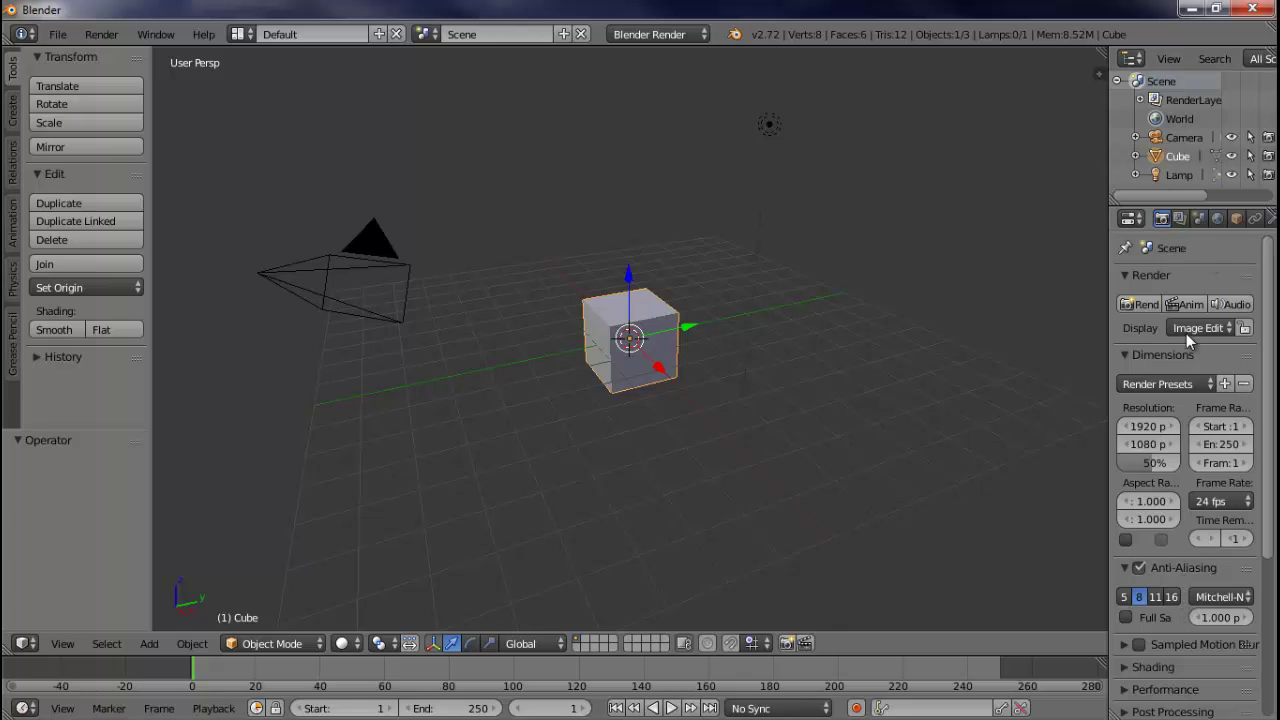
{"action": "left_click_drag", "start_coordinate": [1267, 252], "coordinate": [1270, 411]}
{"action": "scroll", "coordinate": [1203, 276], "scroll_direction": "up", "scroll_amount": 6}
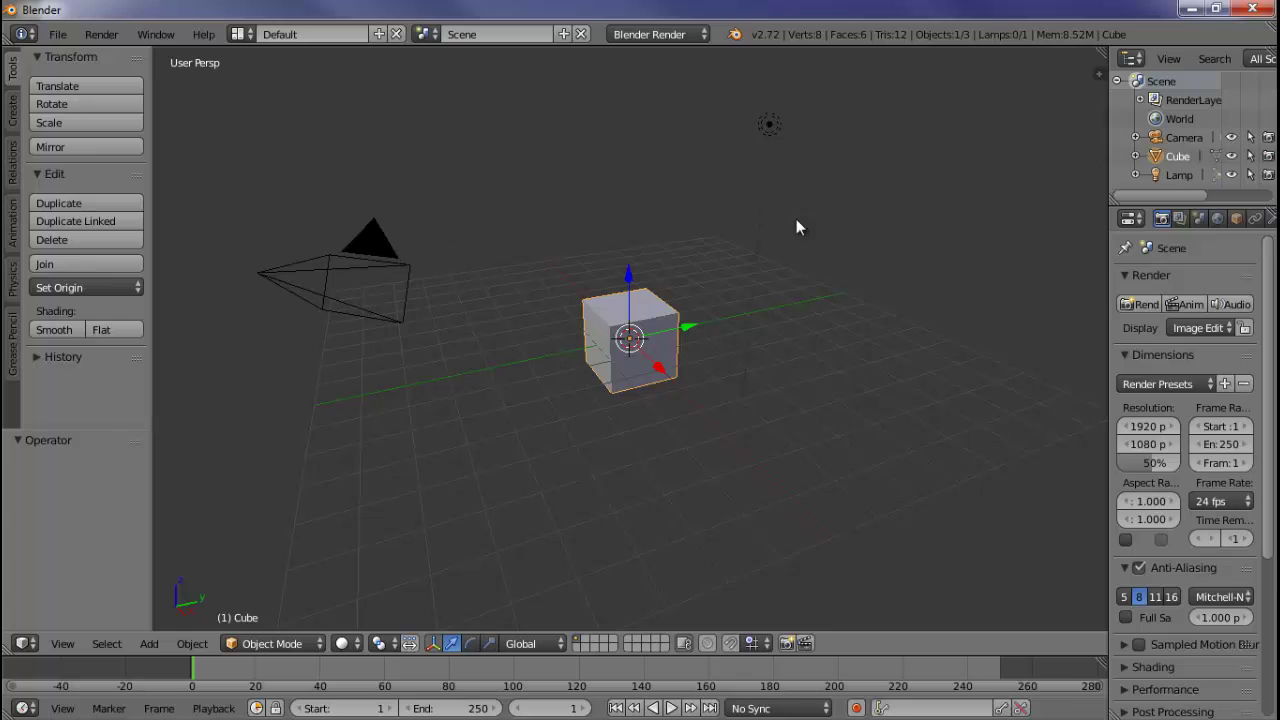
Move the cube freehand by about 0.22 in X, 0.31 in Y and -0.15 in Z, and undo the move.
{"action": "key", "text": "g"}
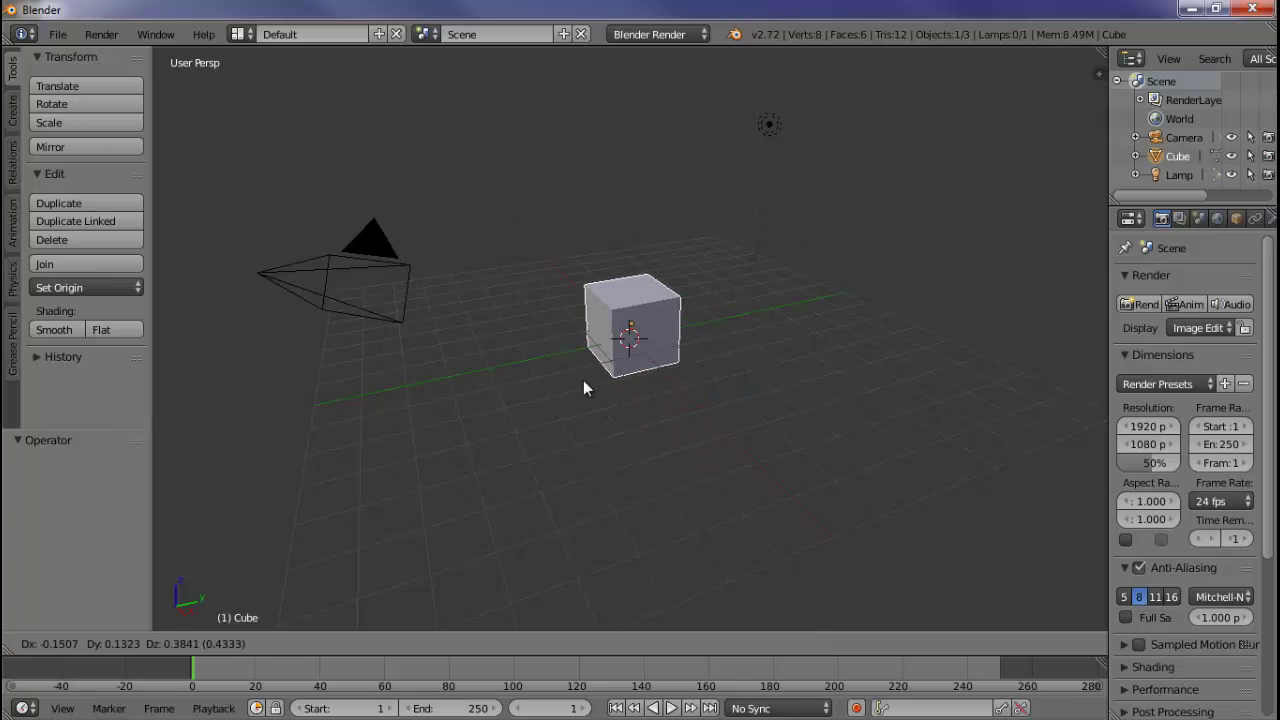
{"action": "left_click", "coordinate": [594, 402]}
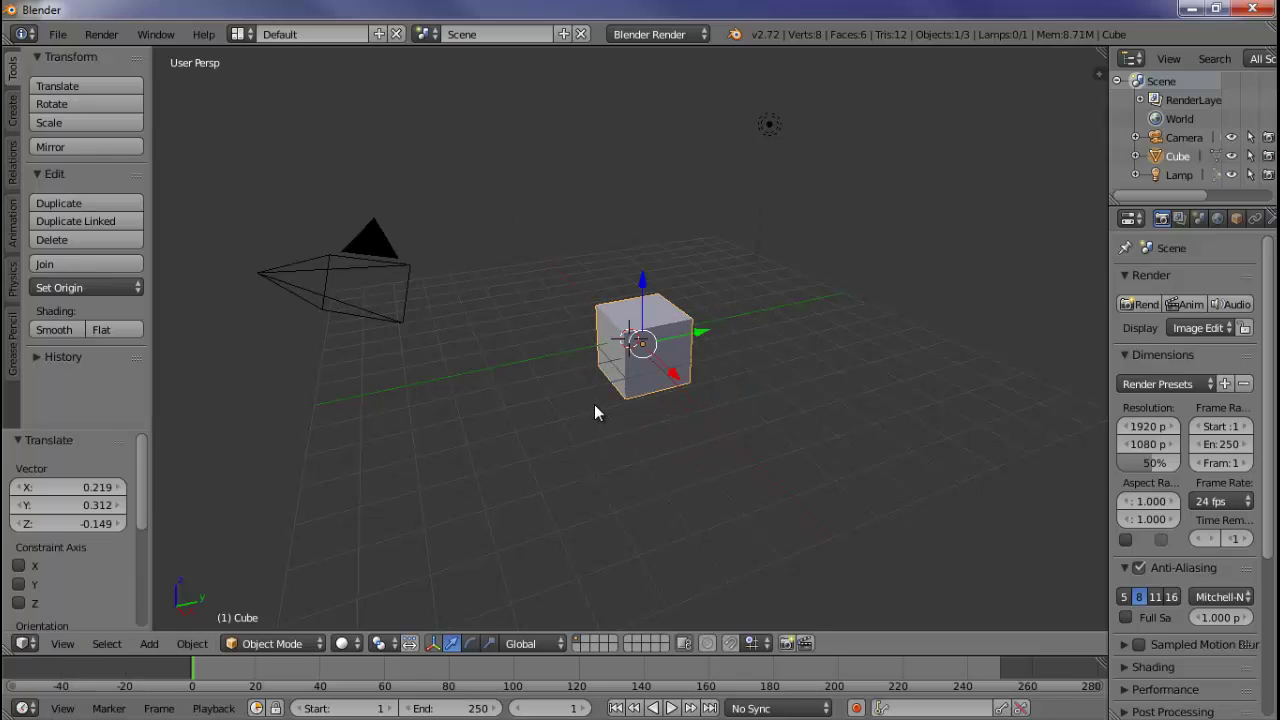
{"action": "key", "text": "ctrl+z"}
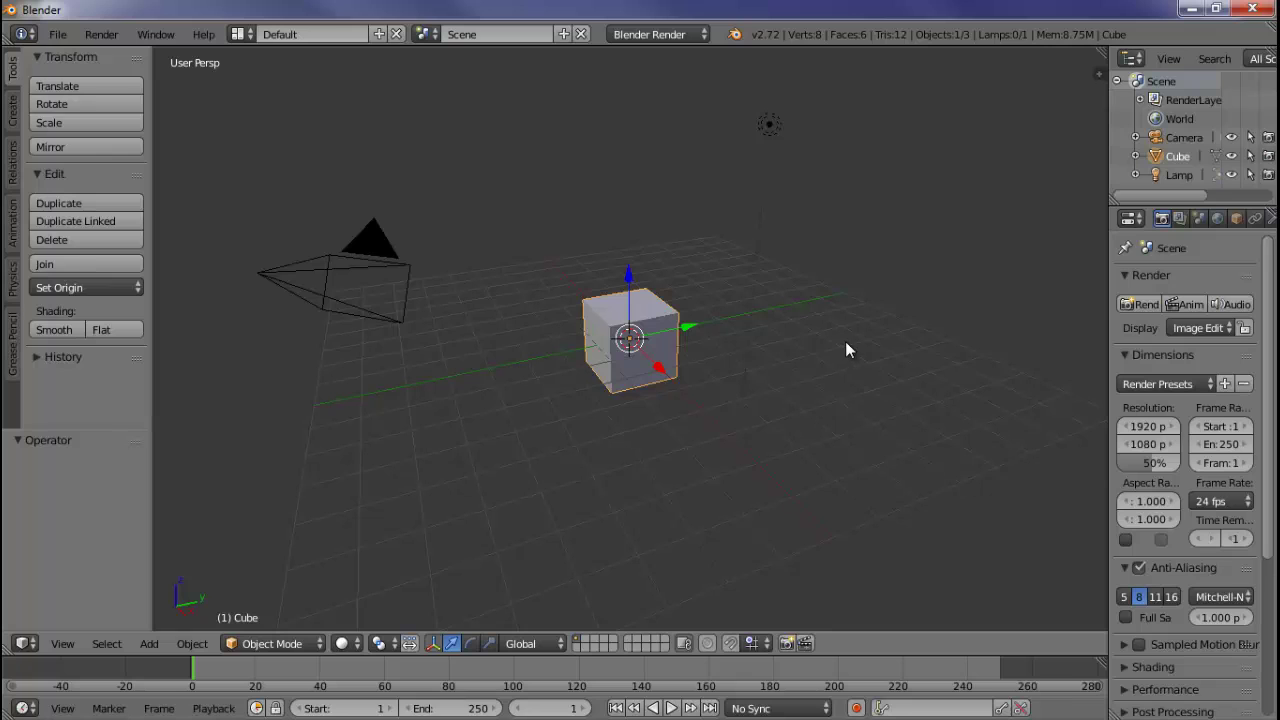
Show the 3D View's properties region, examine the cube's transform values, and hide the region again.
{"action": "key", "text": "n"}
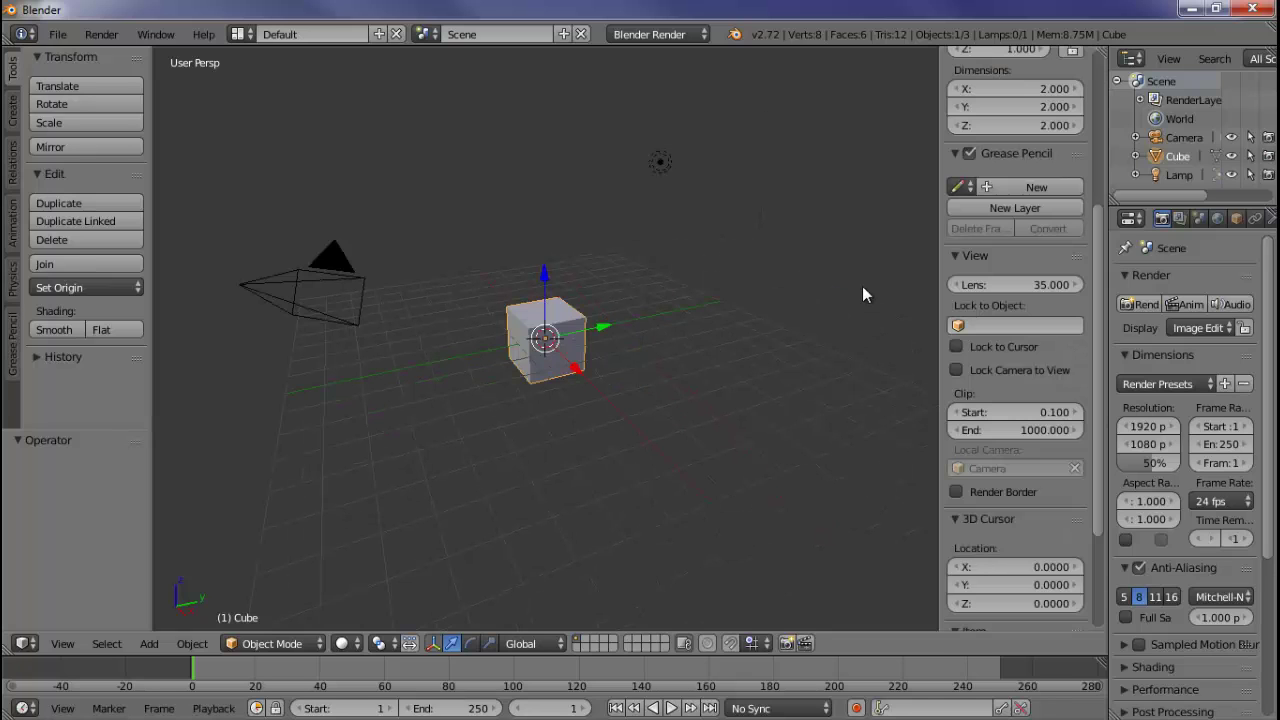
{"action": "left_click_drag", "start_coordinate": [1096, 375], "coordinate": [1100, 186]}
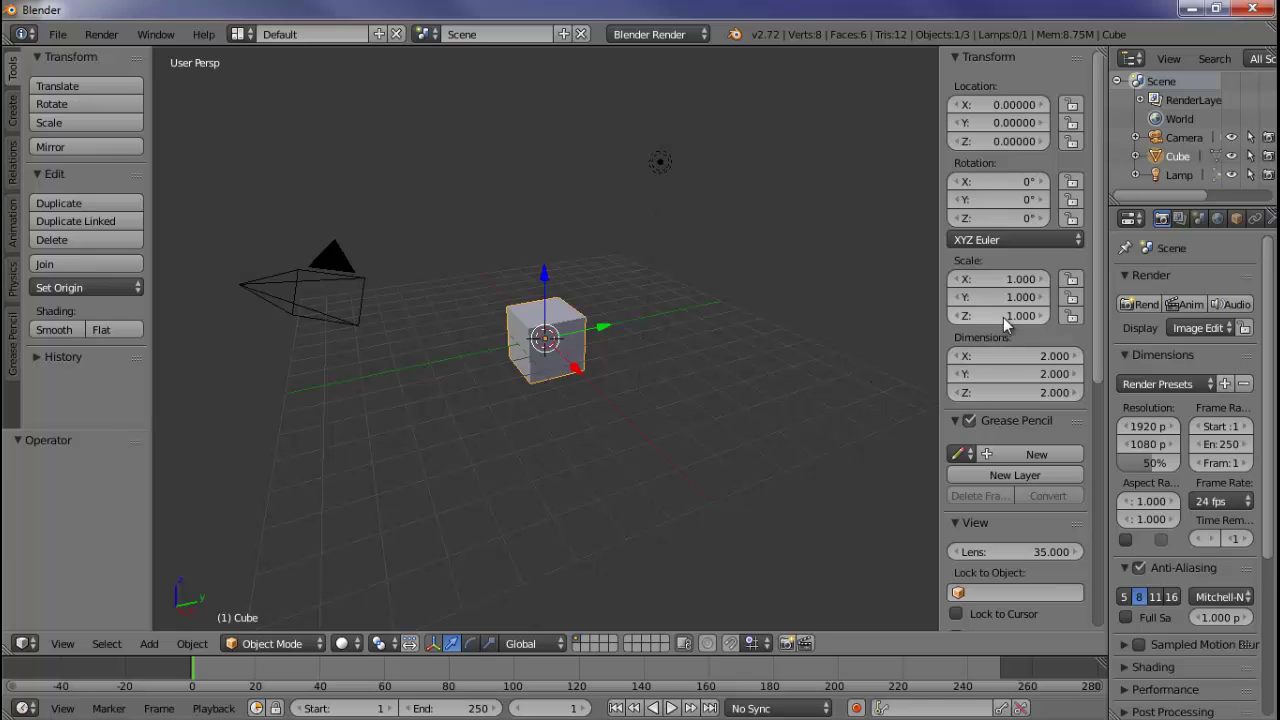
{"action": "key", "text": "n"}
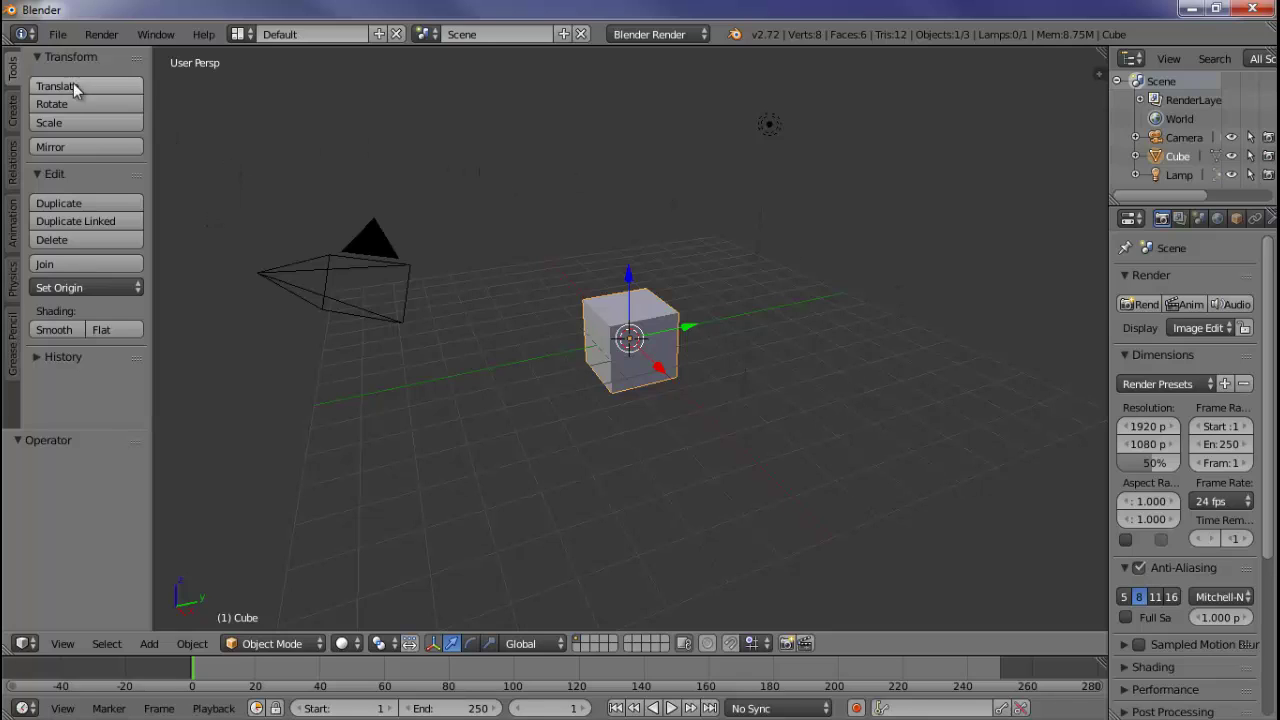
Toggle the 3D View's tool shelf off and on several times, leaving it hidden.
{"action": "key", "text": "t"}
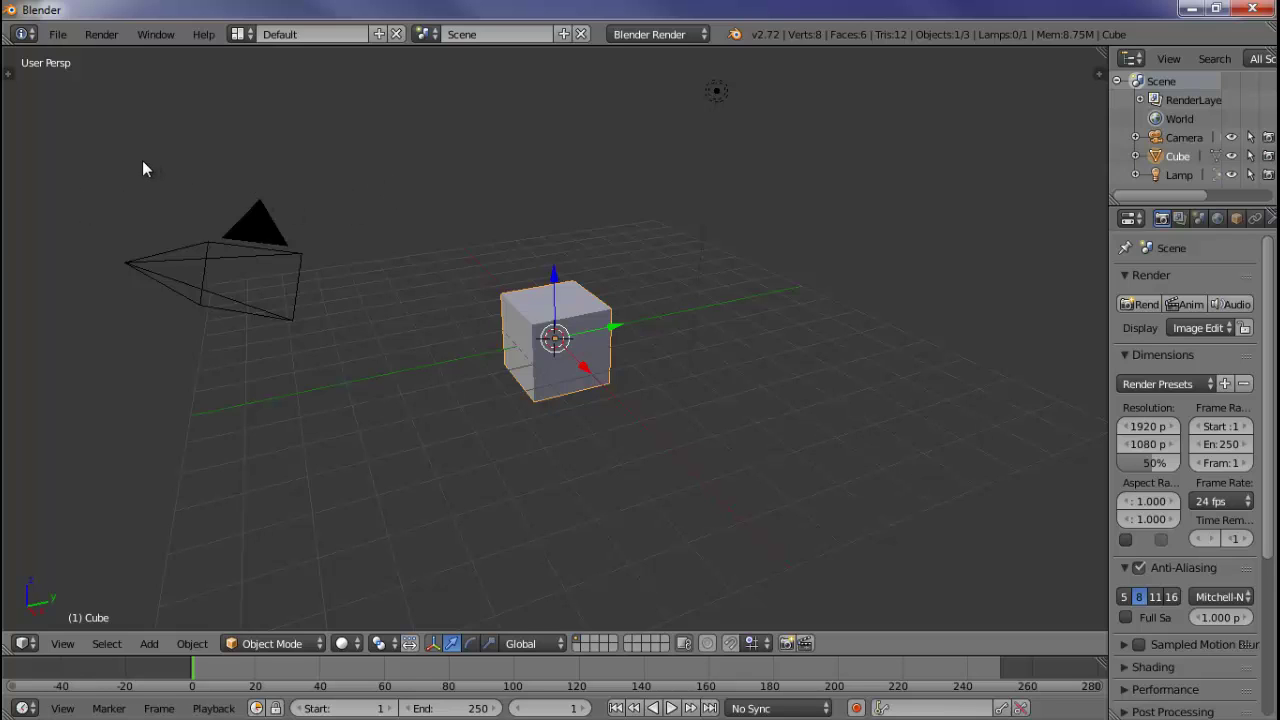
{"action": "key", "text": "t"}
{"action": "key", "text": "t"}
{"action": "key", "text": "t"}
{"action": "key", "text": "t"}
{"action": "key", "text": "t"}
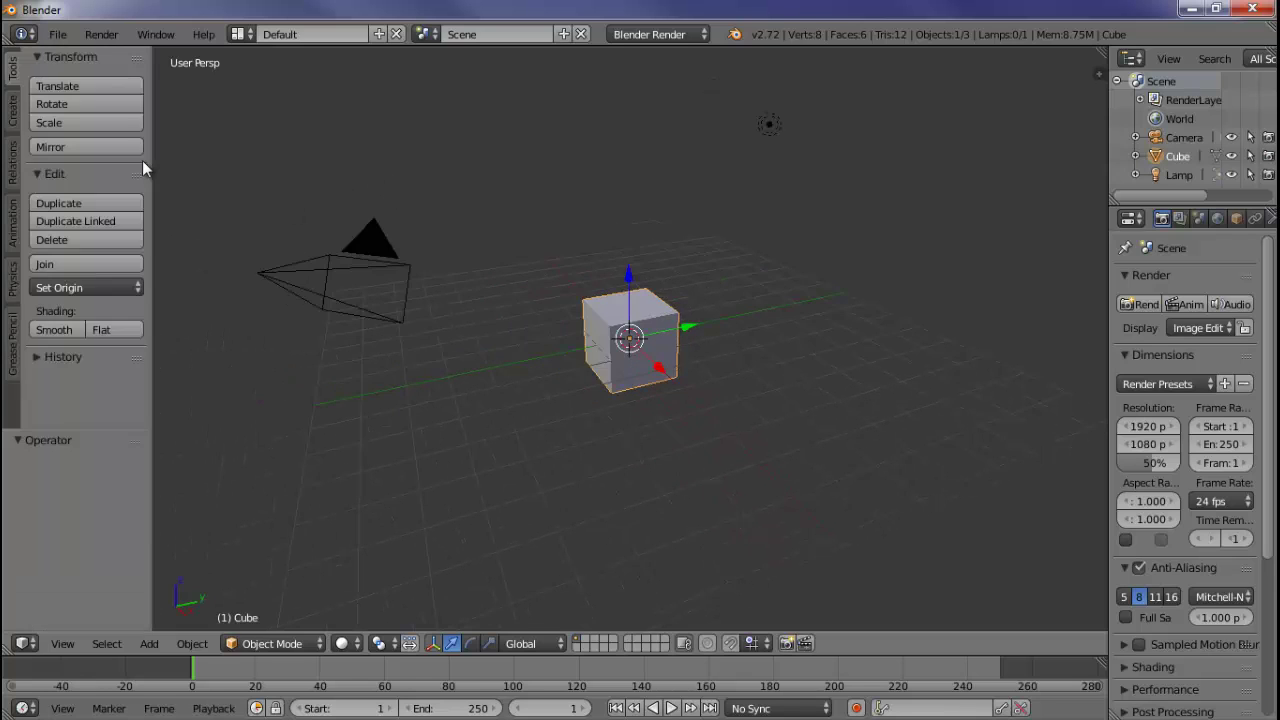
{"action": "key", "text": "t"}
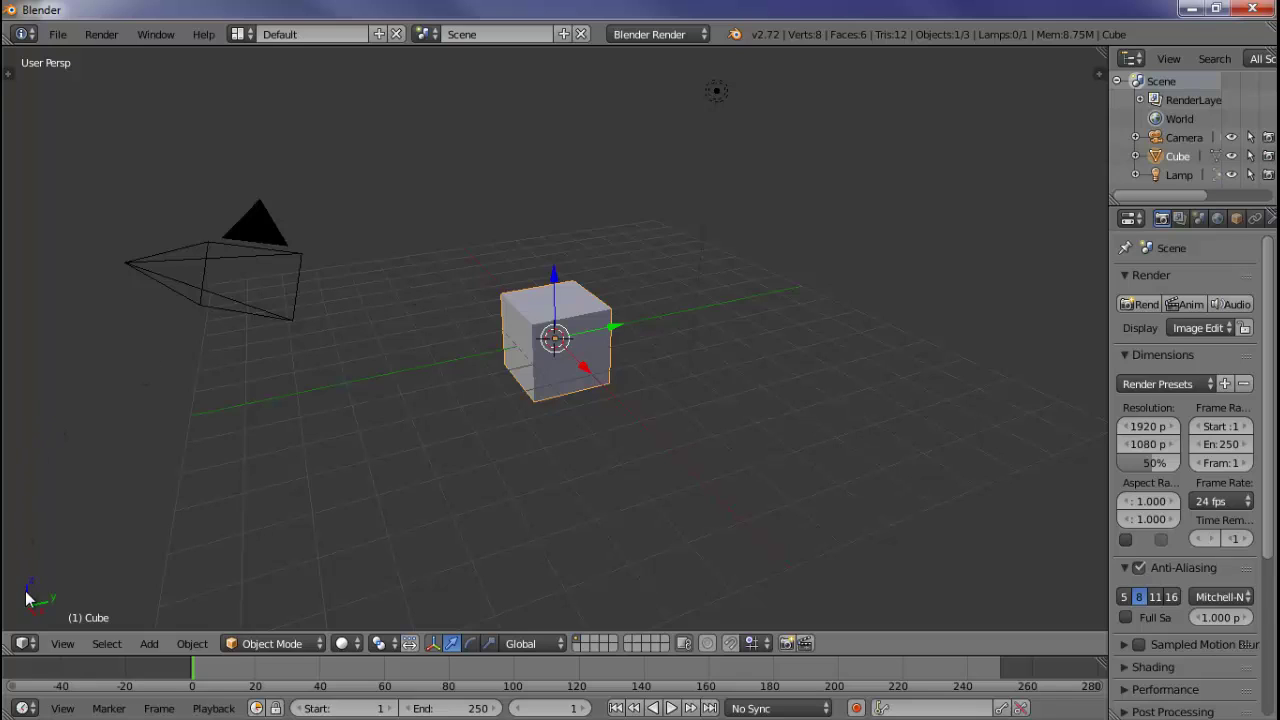
Change the main viewport's editor type to UV/Image Editor and set it back to 3D View.
{"action": "left_click", "coordinate": [23, 643]}
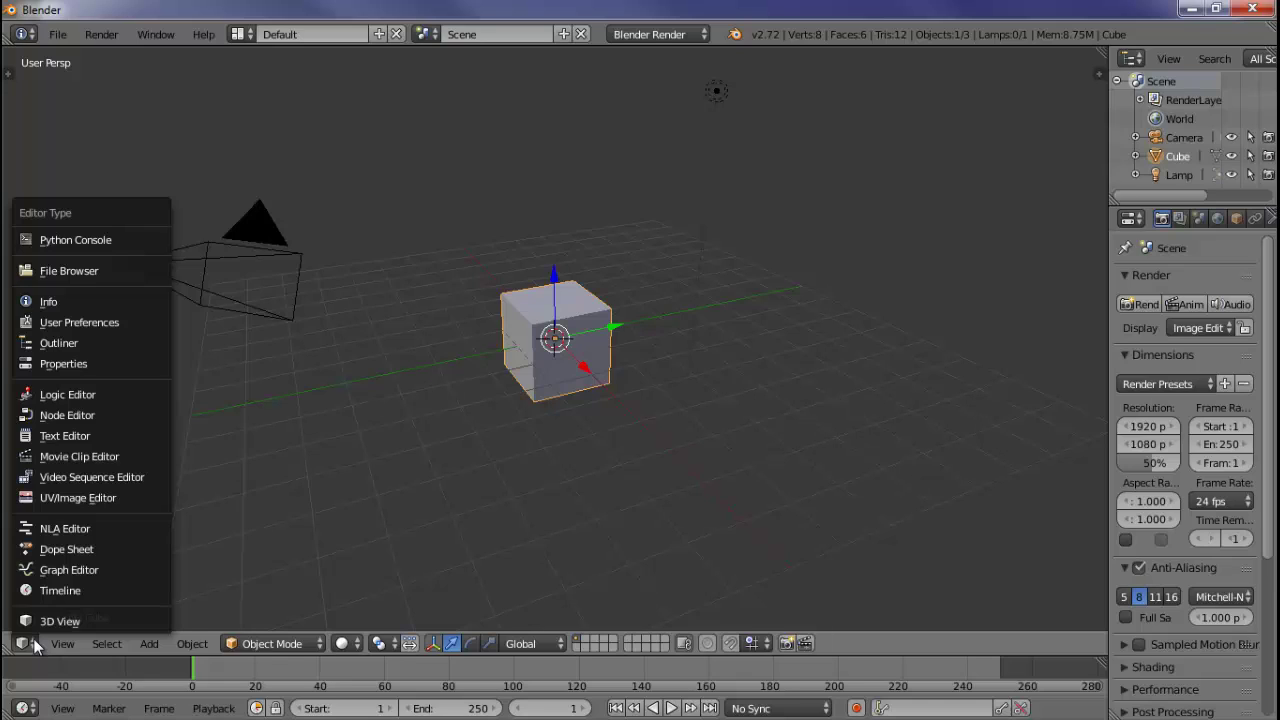
{"action": "left_click", "coordinate": [80, 497]}
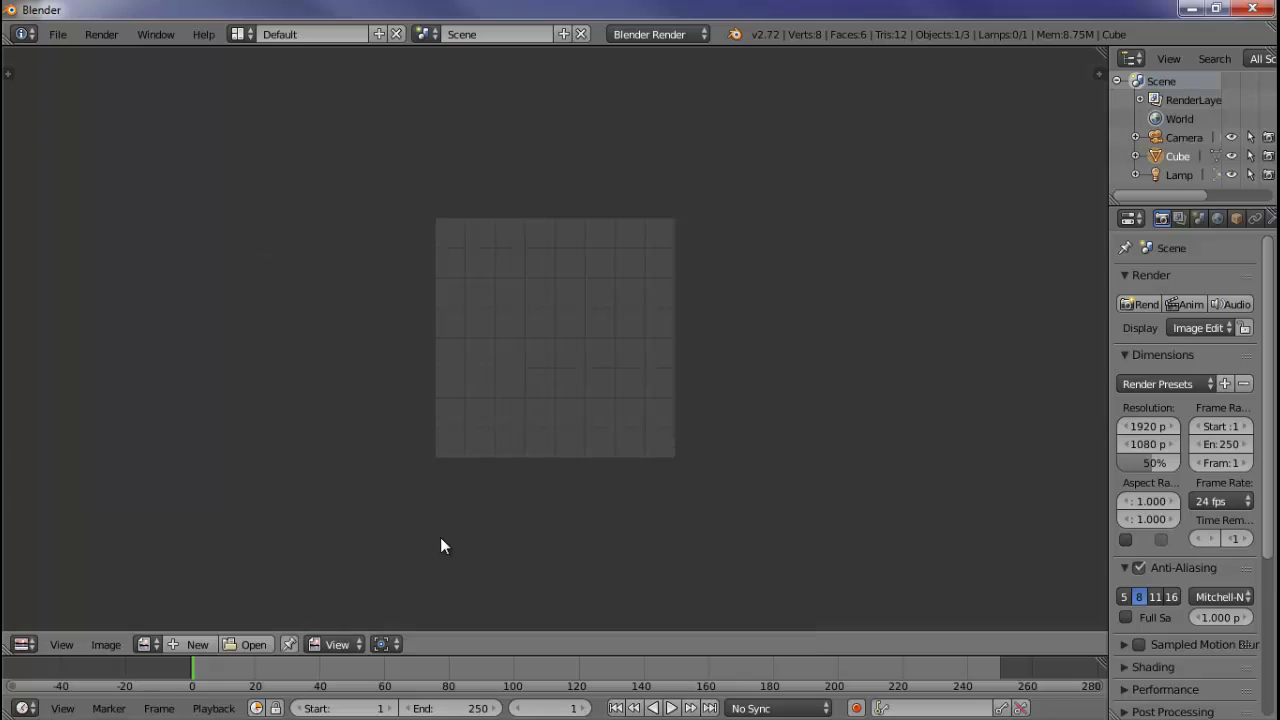
{"action": "left_click", "coordinate": [24, 645]}
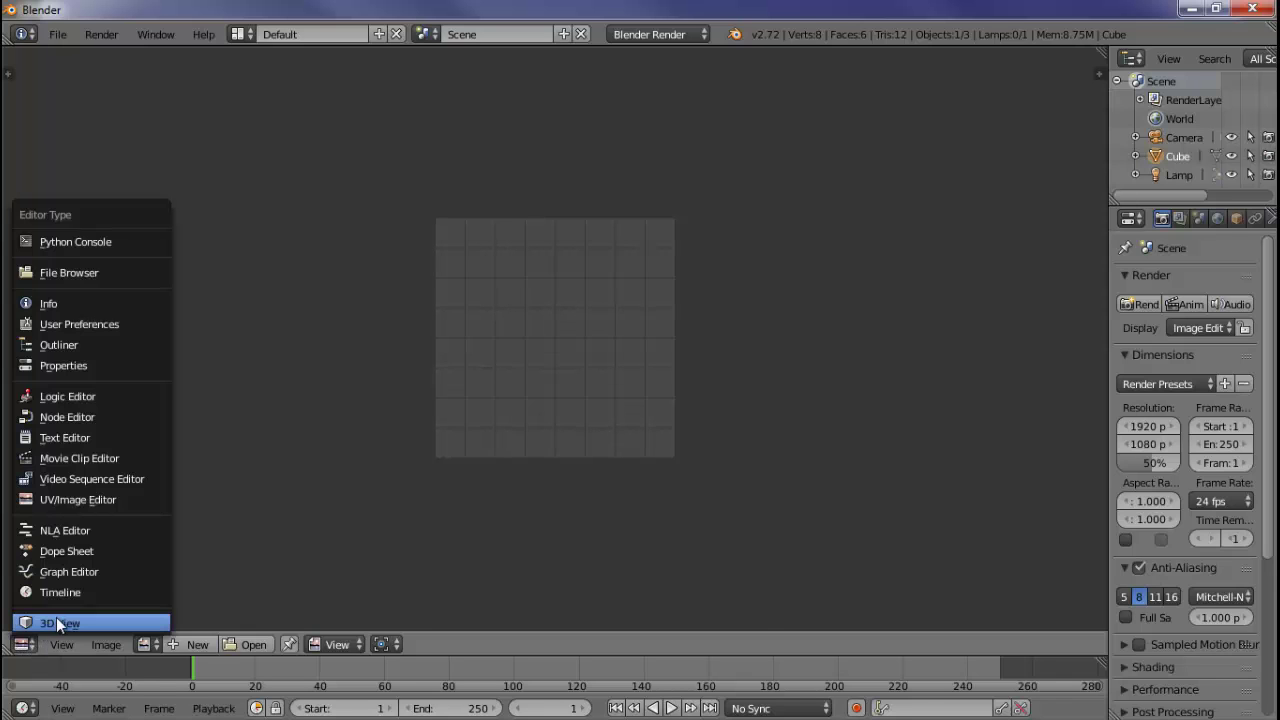
{"action": "left_click", "coordinate": [56, 619]}
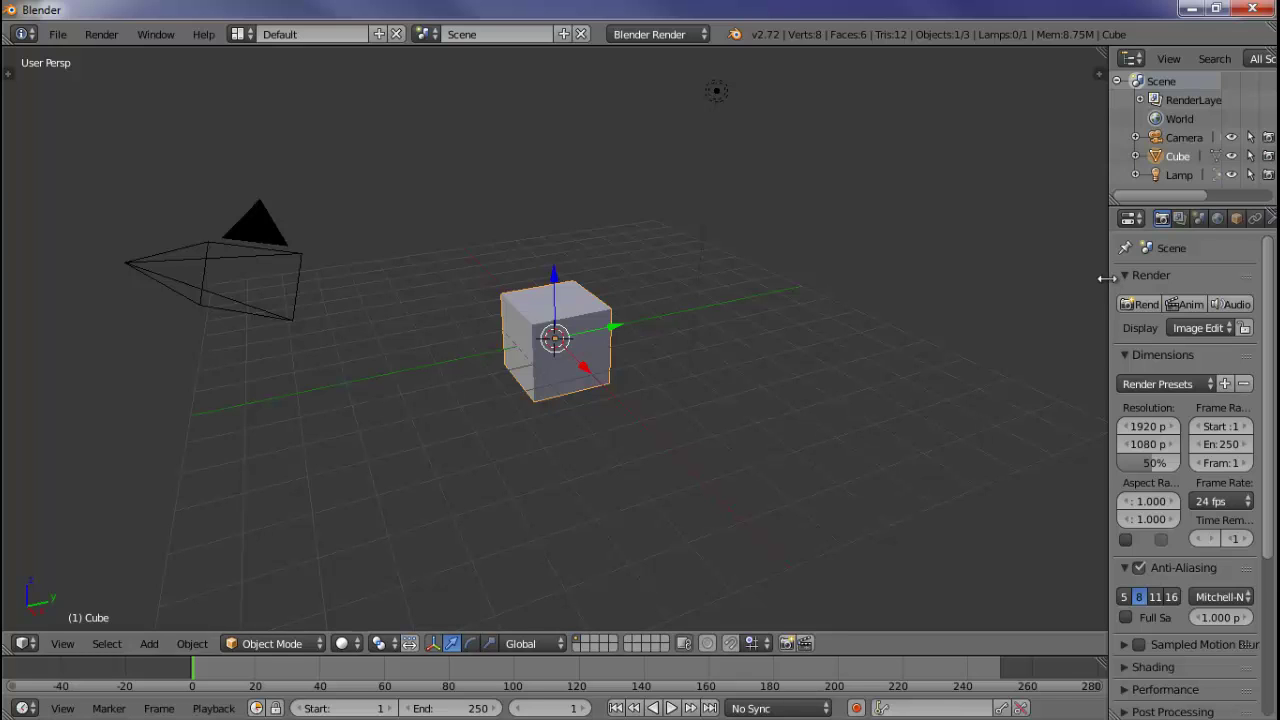
Widen the Outliner and Properties column, slightly reduce the Outliner's height, and narrow the column again.
{"action": "left_click_drag", "start_coordinate": [1106, 279], "coordinate": [940, 286]}
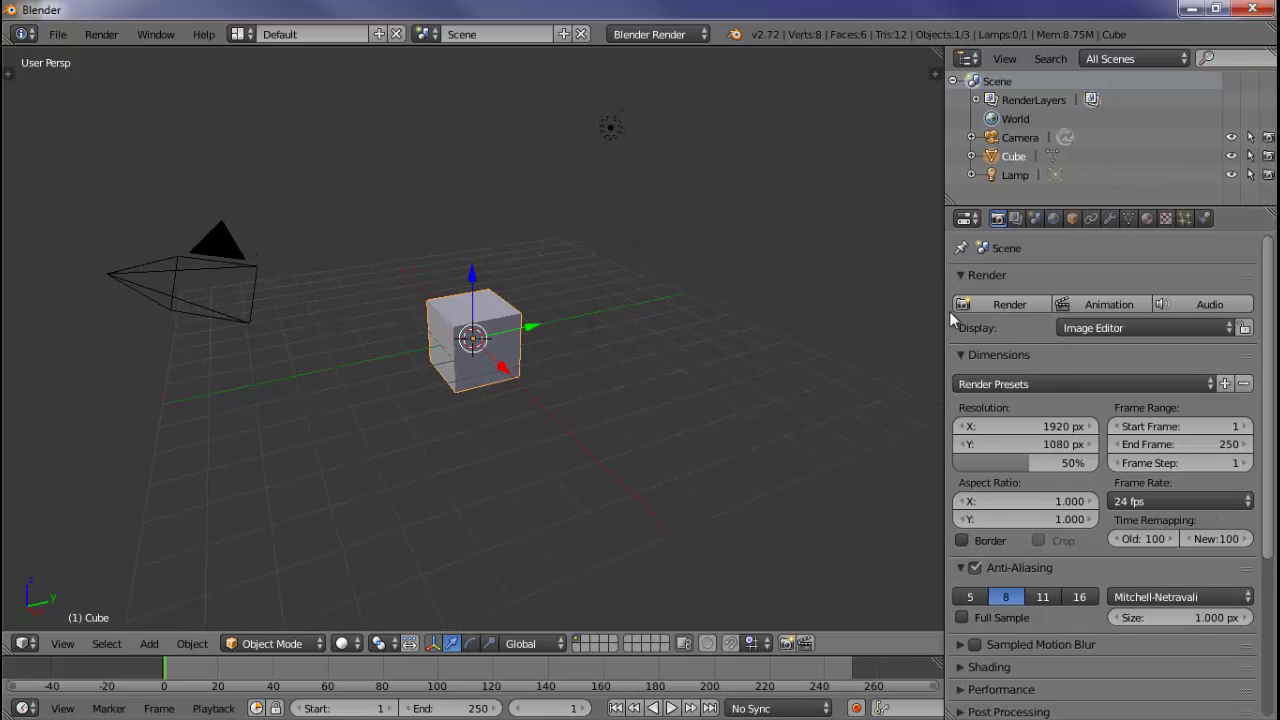
{"action": "mouse_move", "coordinate": [1128, 204]}
{"action": "left_mouse_down"}
{"action": "mouse_move", "coordinate": [1127, 296]}
{"action": "mouse_move", "coordinate": [1119, 198]}
{"action": "left_mouse_up"}
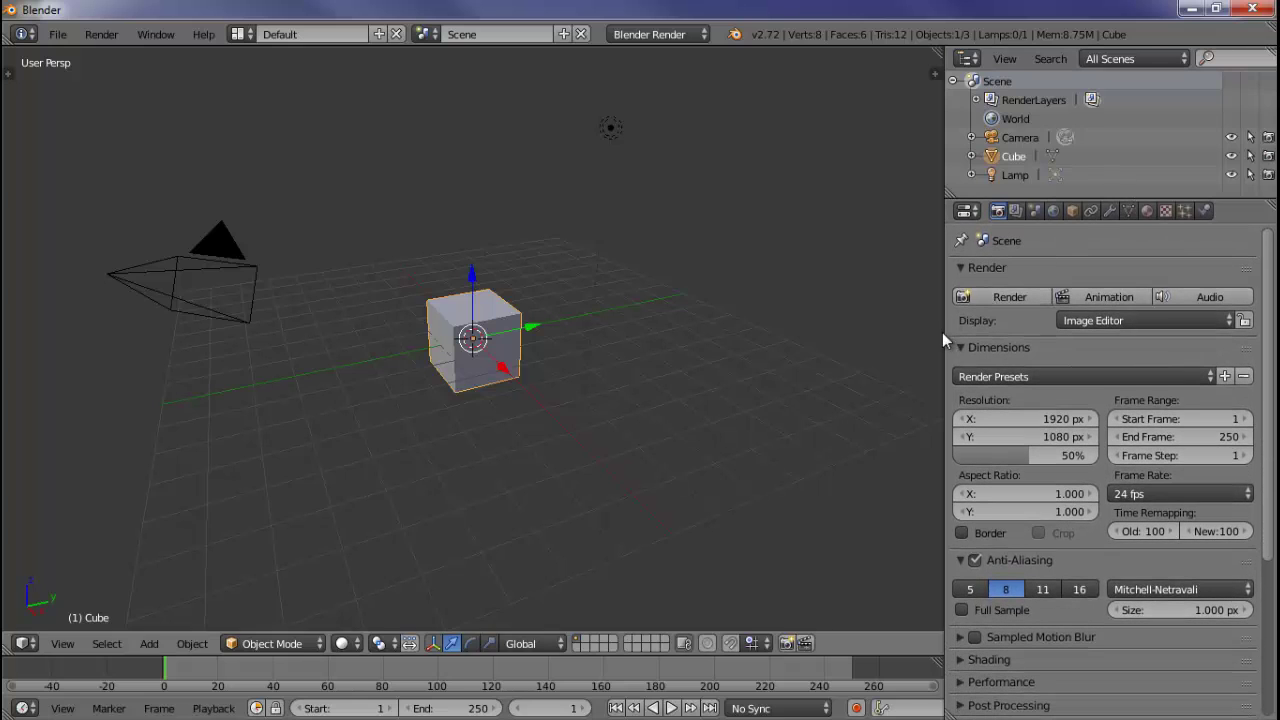
{"action": "left_click_drag", "start_coordinate": [943, 330], "coordinate": [1096, 324]}
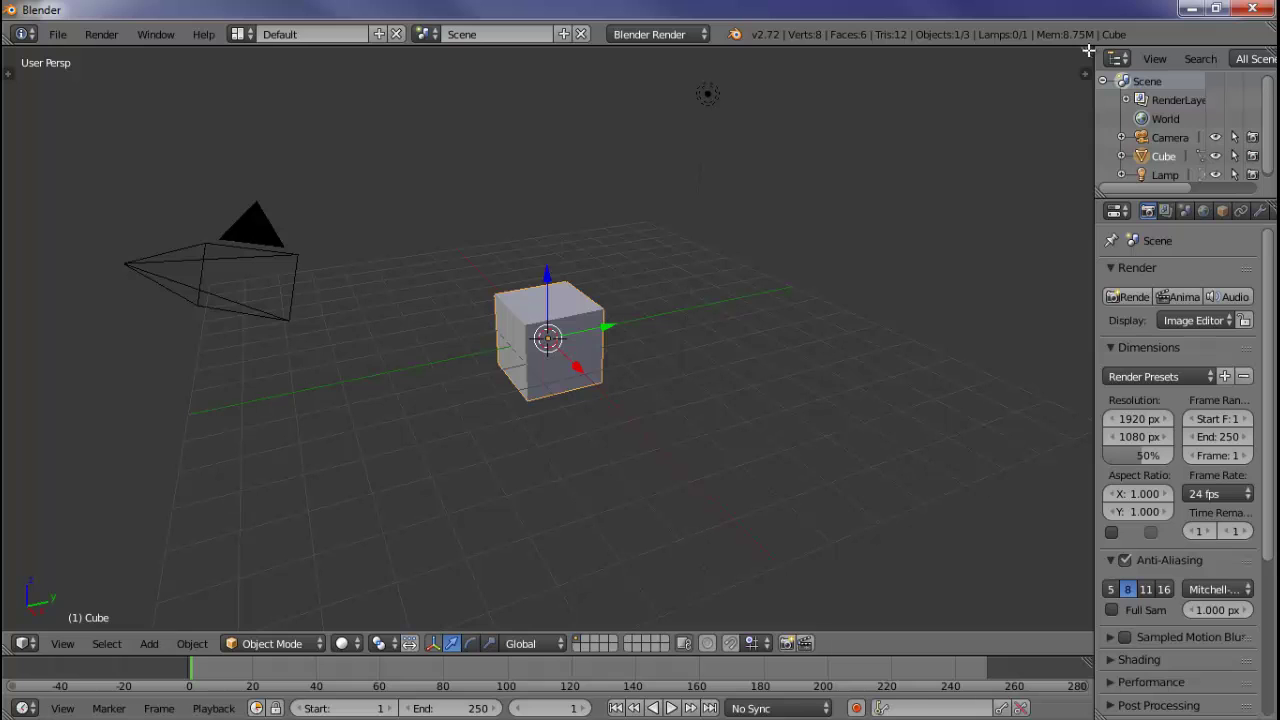
Split the 3D View into two side-by-side areas and change the new area to the UV/Image Editor.
{"action": "left_click_drag", "start_coordinate": [1088, 50], "coordinate": [510, 72]}
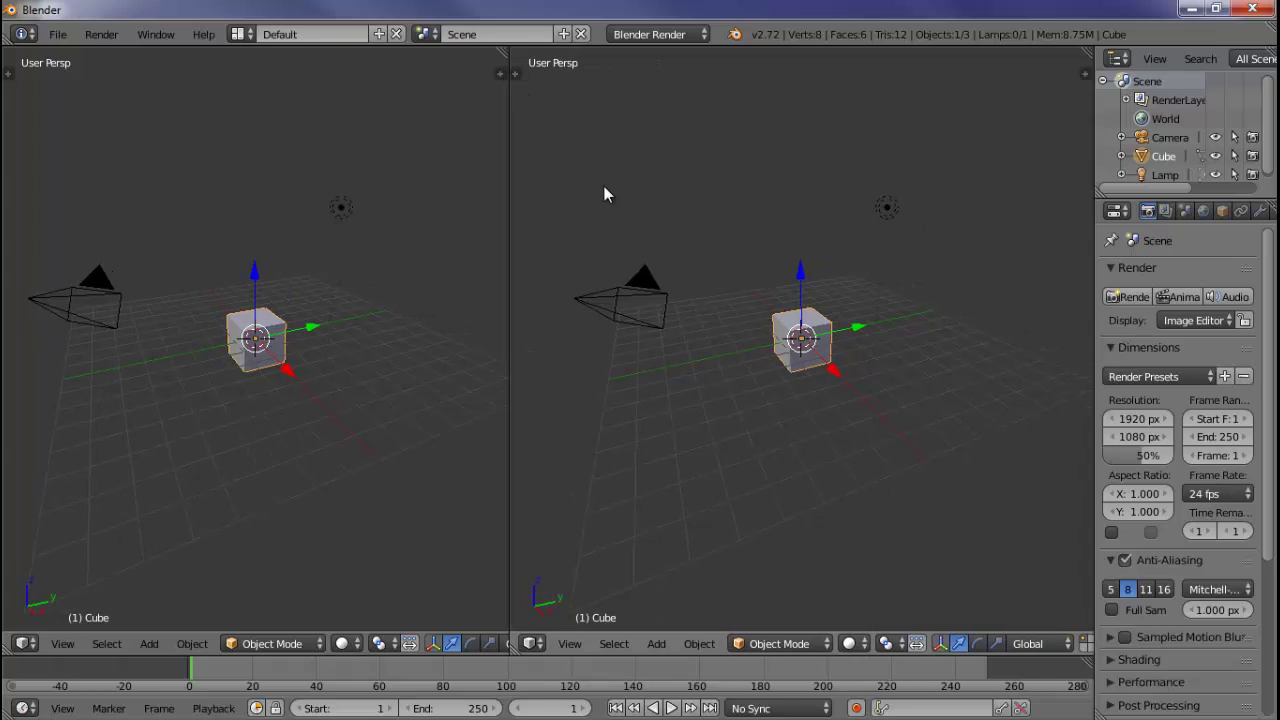
{"action": "left_click", "coordinate": [538, 643]}
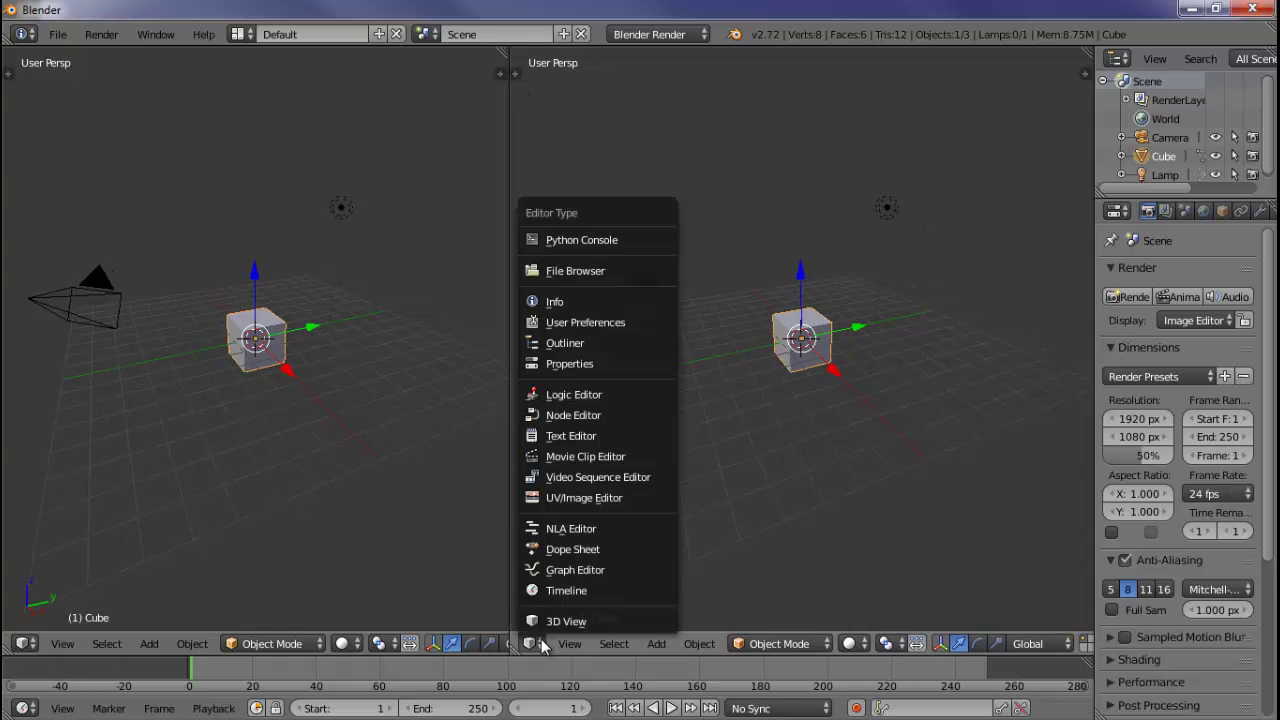
{"action": "left_click", "coordinate": [583, 499]}
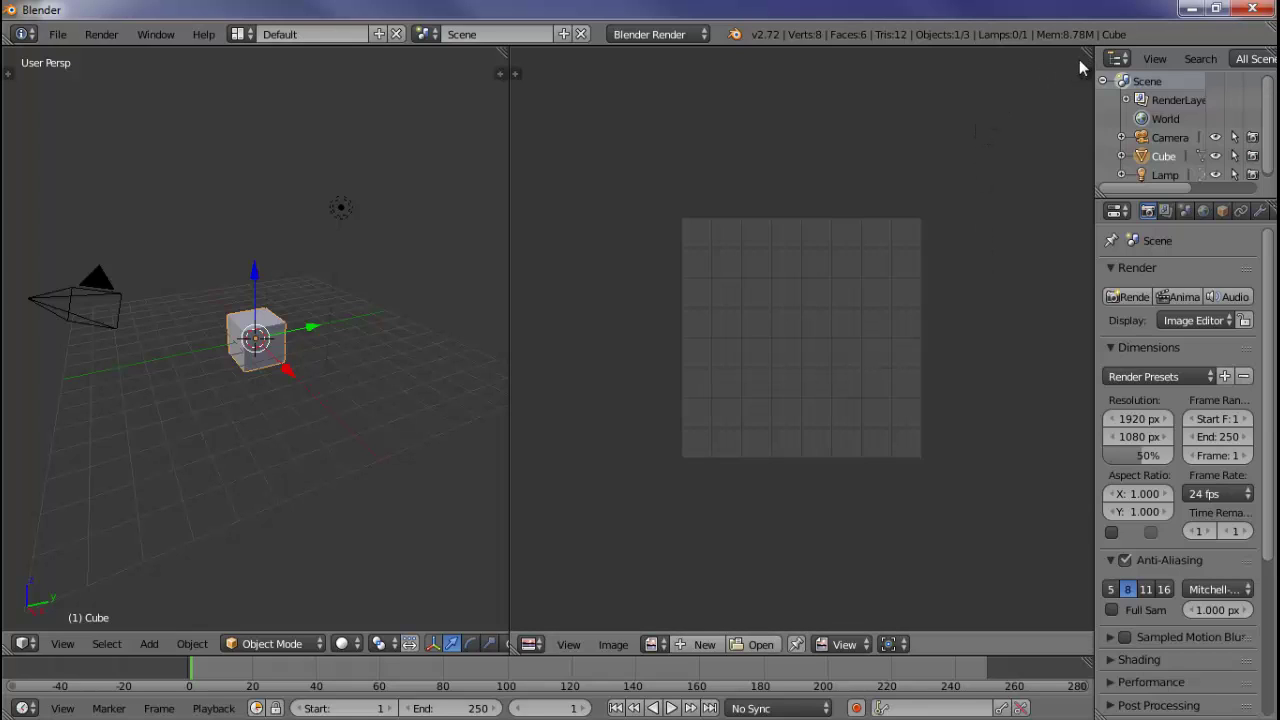
Split the UV/Image Editor into upper and lower areas, and merge the extra areas back into a single 3D View.
{"action": "left_click_drag", "start_coordinate": [1087, 50], "coordinate": [1089, 374]}
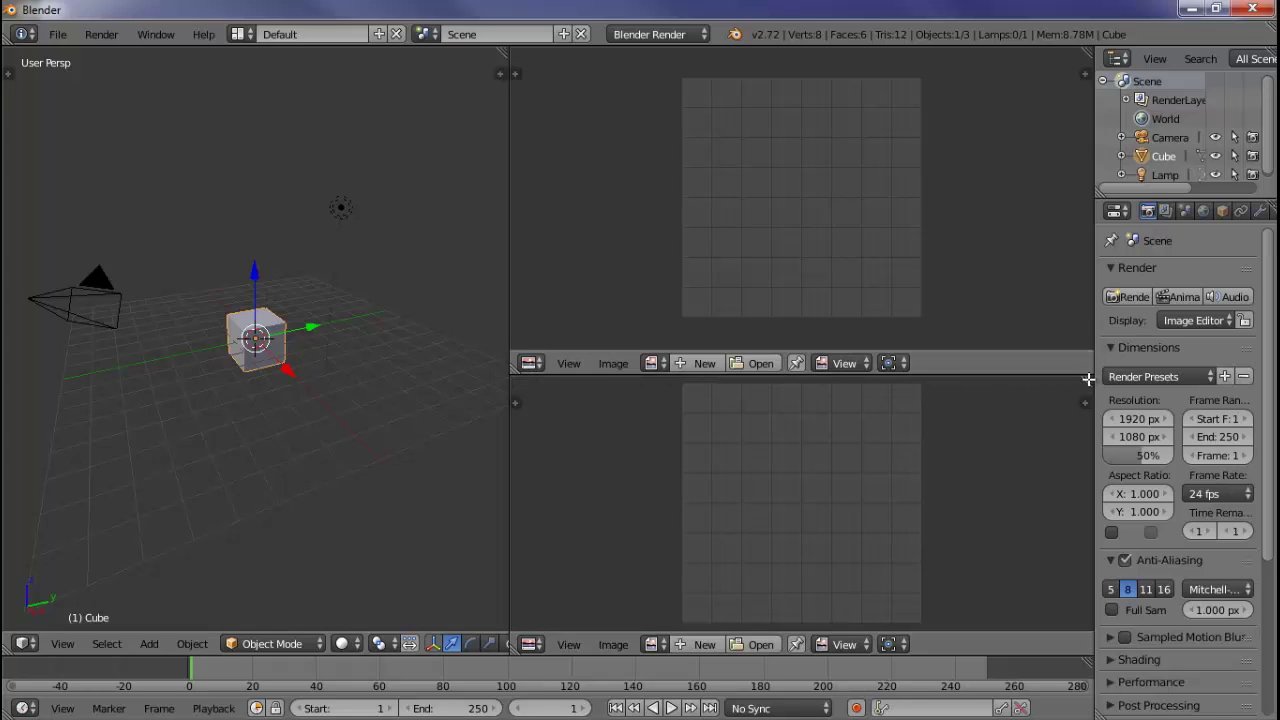
{"action": "left_click_drag", "start_coordinate": [1088, 379], "coordinate": [991, 257]}
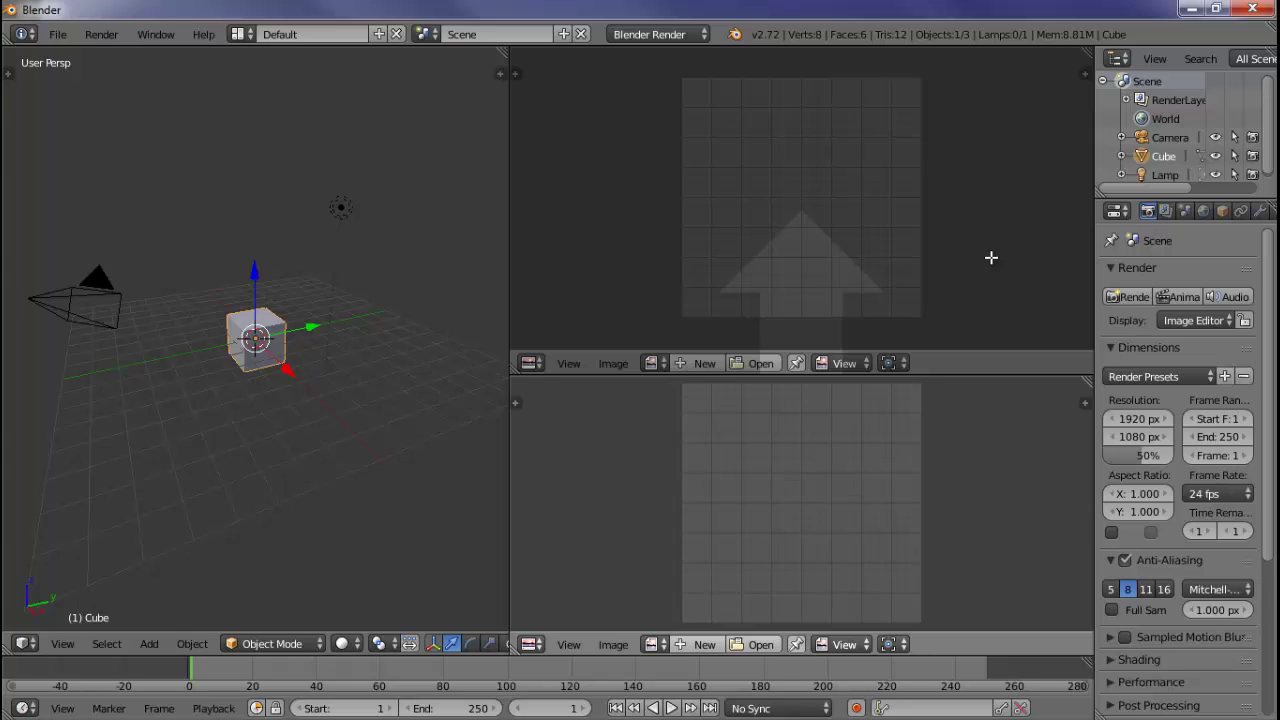
{"action": "left_click_drag", "start_coordinate": [991, 257], "coordinate": [991, 259]}
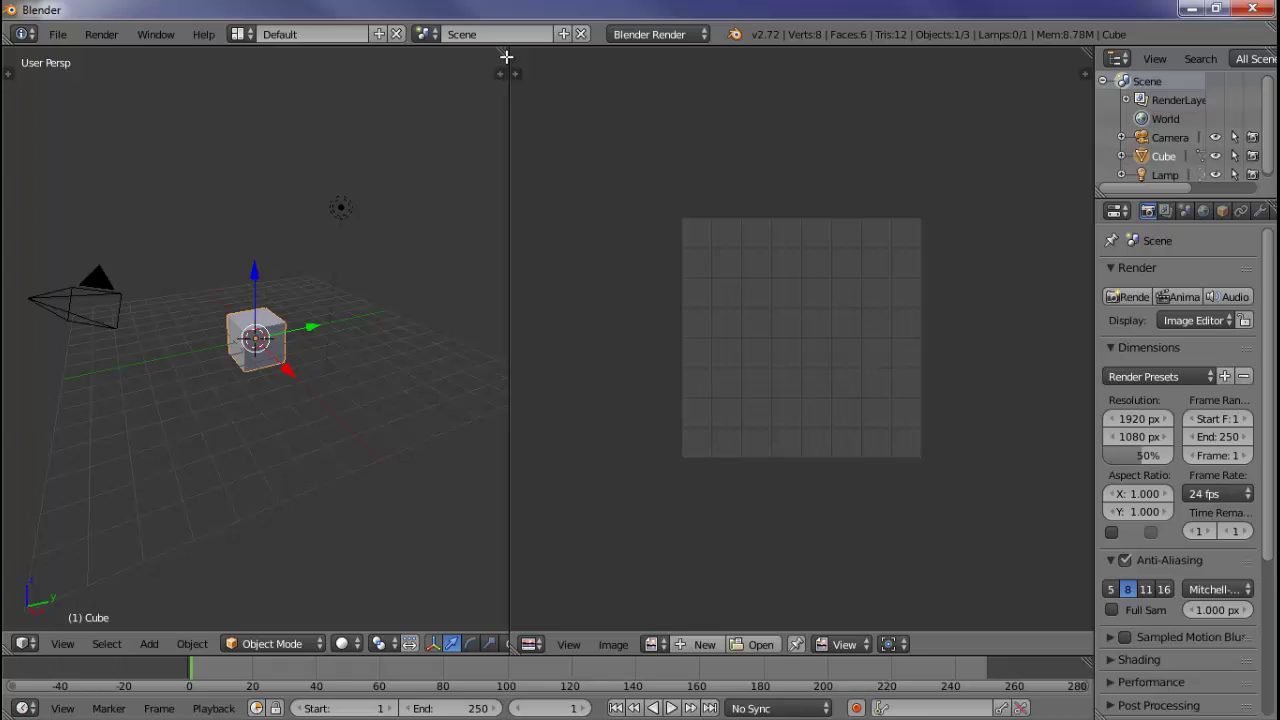
{"action": "left_click_drag", "start_coordinate": [506, 57], "coordinate": [670, 151]}
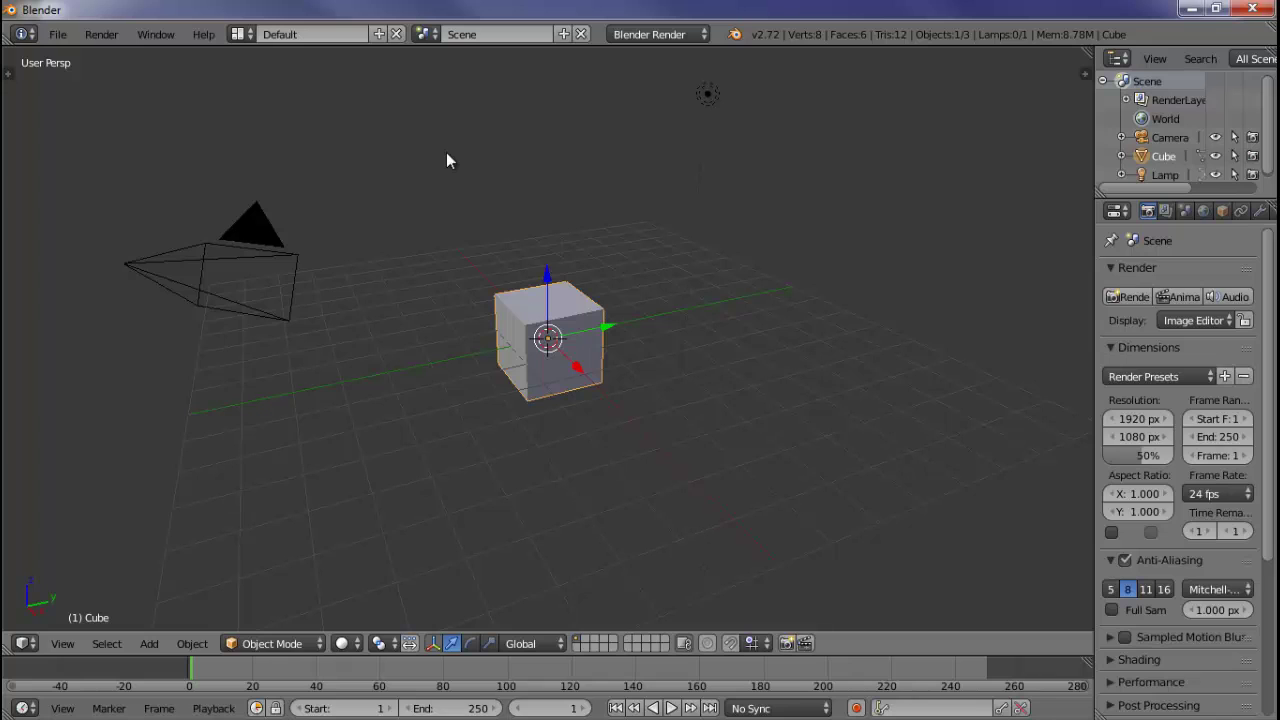
Show the tool shelf in the 3D View and slightly narrow the Outliner and Properties column.
{"action": "key", "text": "t"}
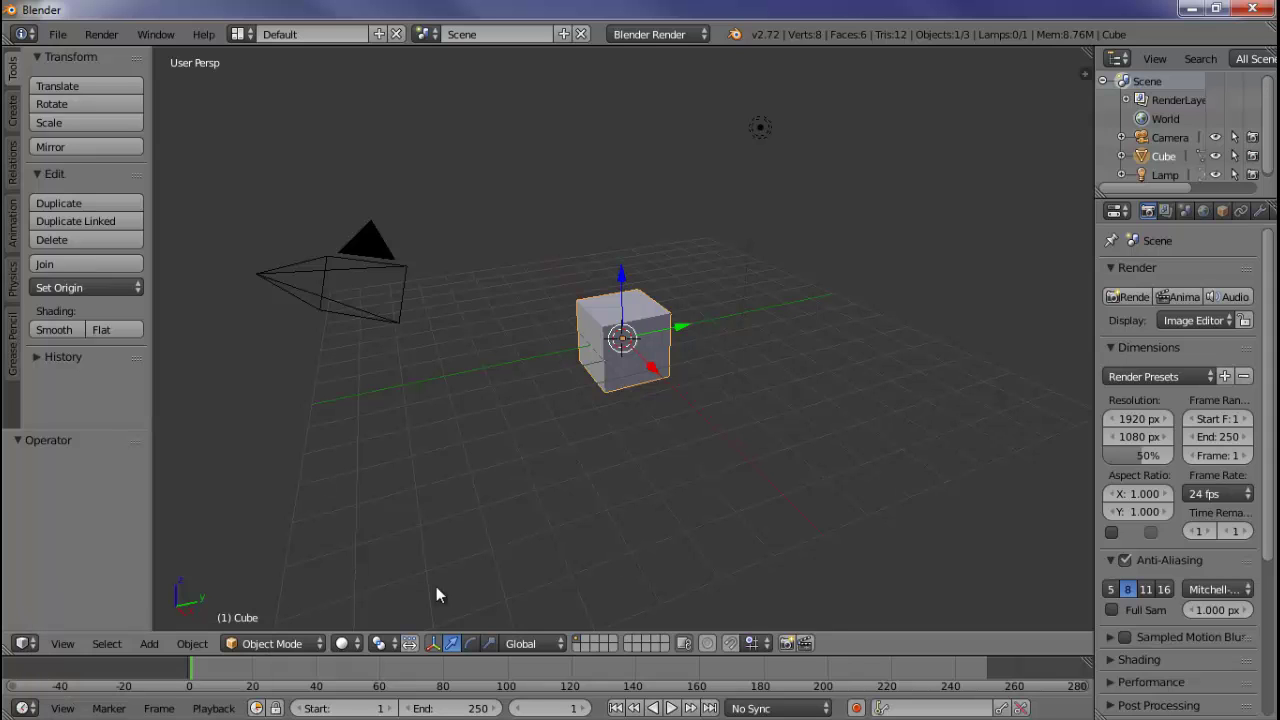
{"action": "mouse_move", "coordinate": [1093, 341]}
{"action": "left_mouse_down"}
{"action": "mouse_move", "coordinate": [1020, 346]}
{"action": "mouse_move", "coordinate": [1102, 337]}
{"action": "left_mouse_up"}
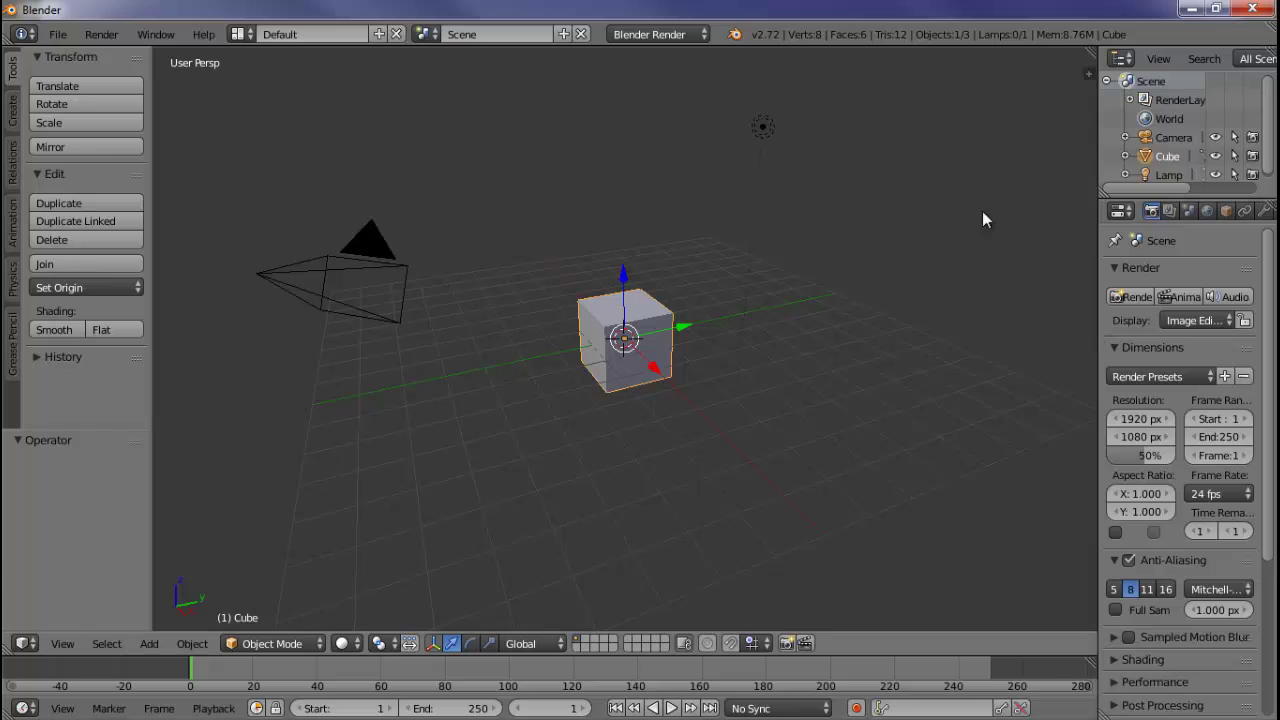
{"action": "left_click_drag", "start_coordinate": [1090, 68], "coordinate": [984, 131]}
Toggle the 3D View's tool shelf repeatedly, ending with it shown.
{"action": "key", "text": "t"}
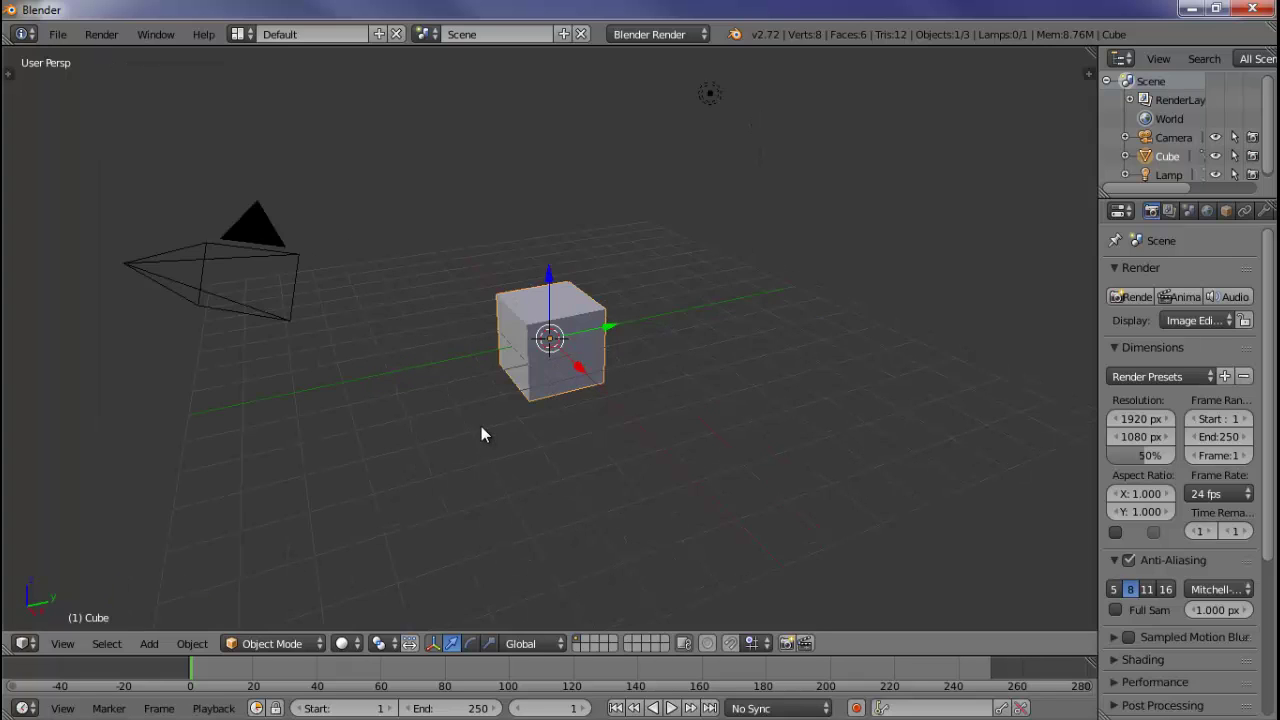
{"action": "key", "text": "t"}
{"action": "key", "text": "t"}
{"action": "key", "text": "t"}
{"action": "key", "text": "t"}
{"action": "key", "text": "t"}
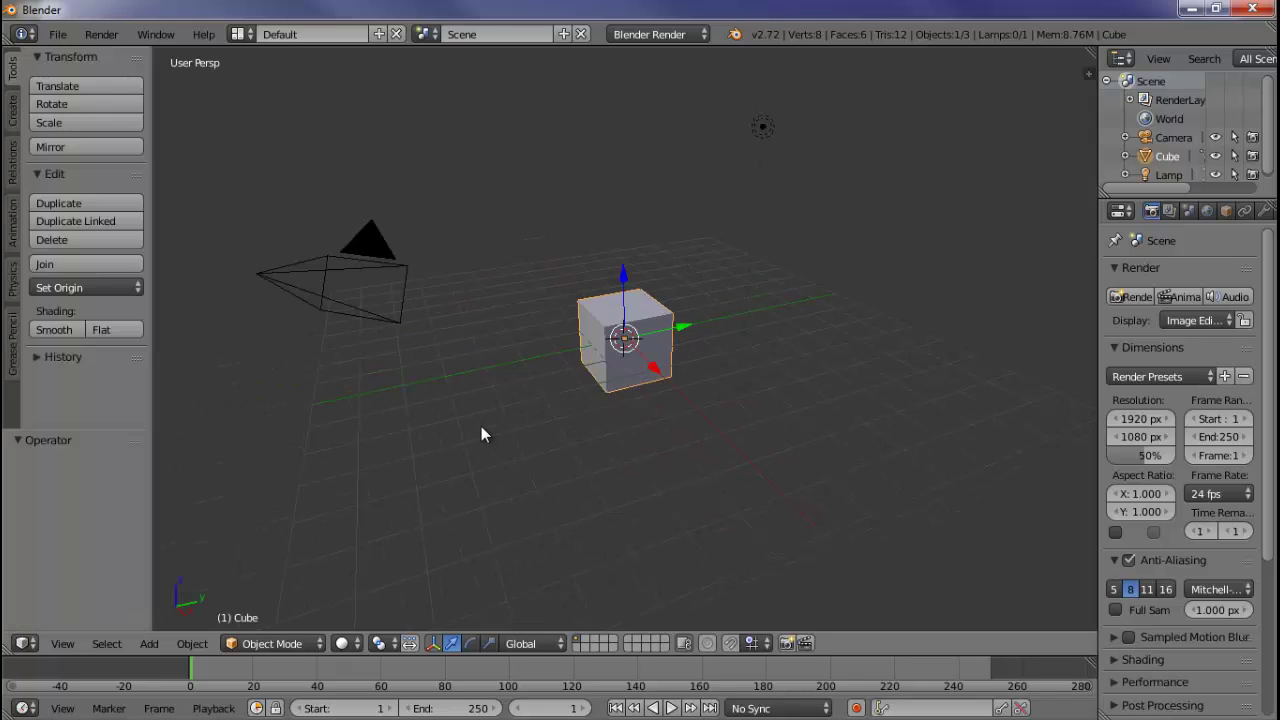
Toggle the 3D View's properties region repeatedly, ending with it hidden.
{"action": "key", "text": "n"}
{"action": "key", "text": "n"}
{"action": "key", "text": "n"}
{"action": "key", "text": "n"}
{"action": "key", "text": "n"}
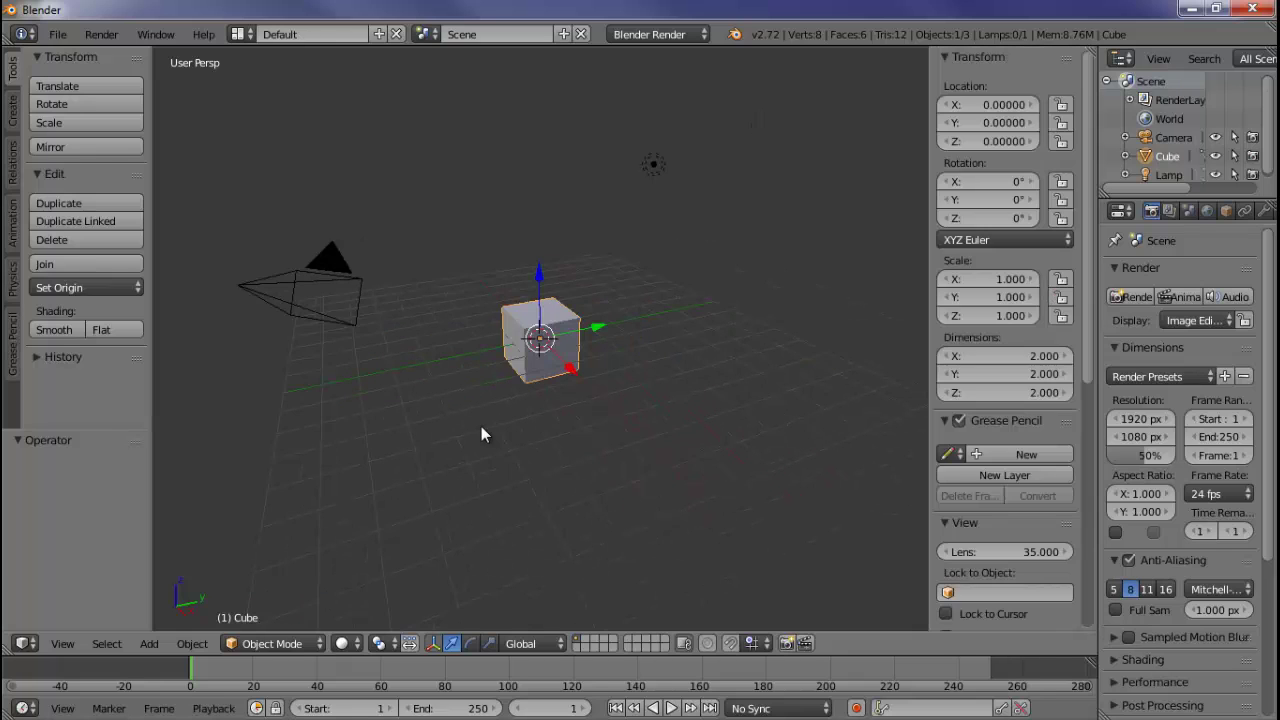
{"action": "key", "text": "n"}
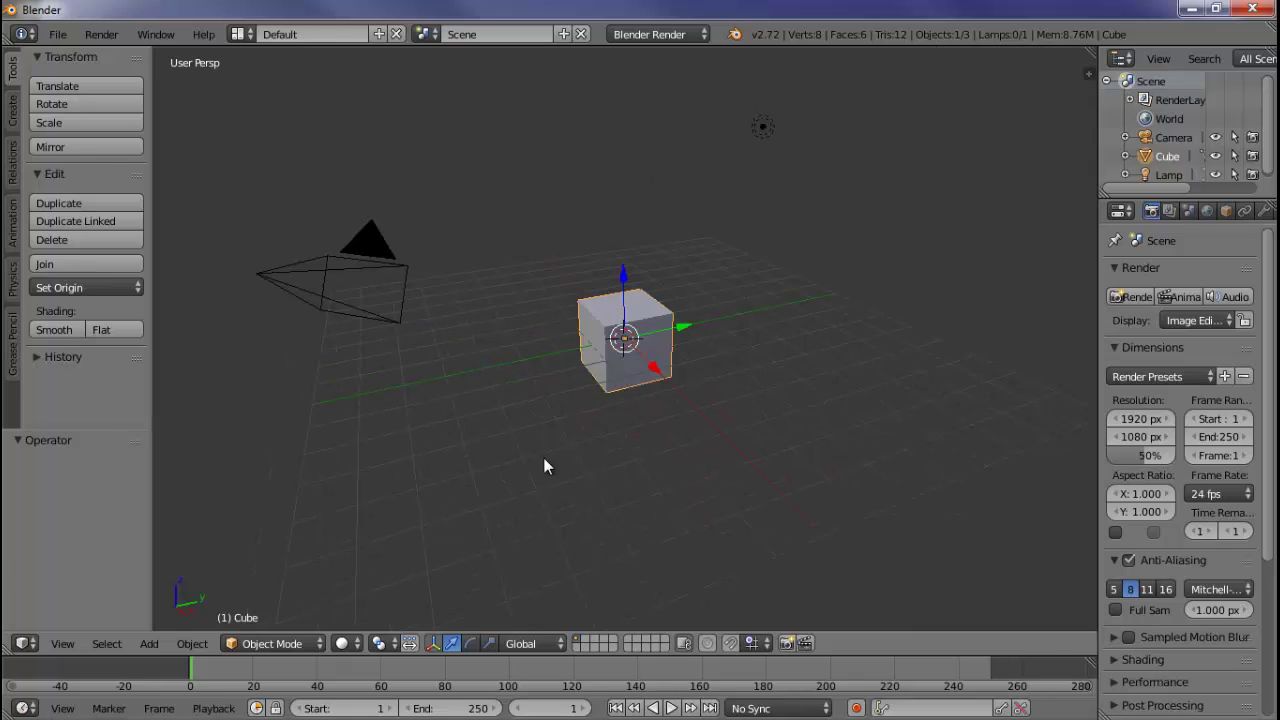